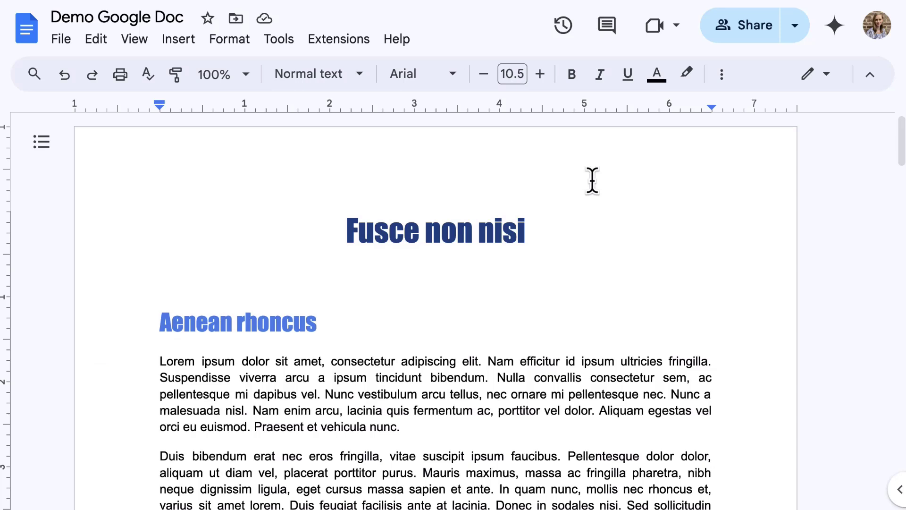
Step: Reveal the overflow toolbar row with alignment, list and indentation tools
left_click(721, 83)
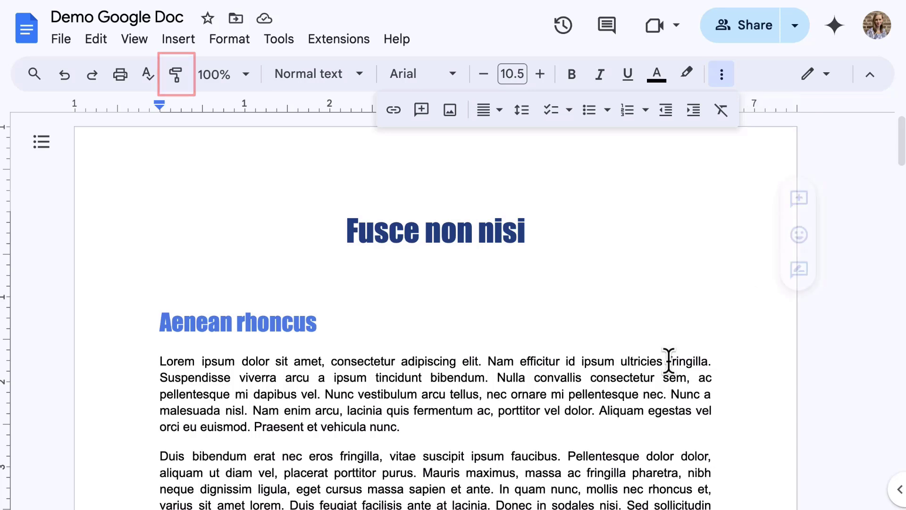
Step: Paint the 'Aenean' heading's blue Impact formatting onto 'viverra arcu a ipsum tincidunt' in the first paragraph
double_click(186, 324)
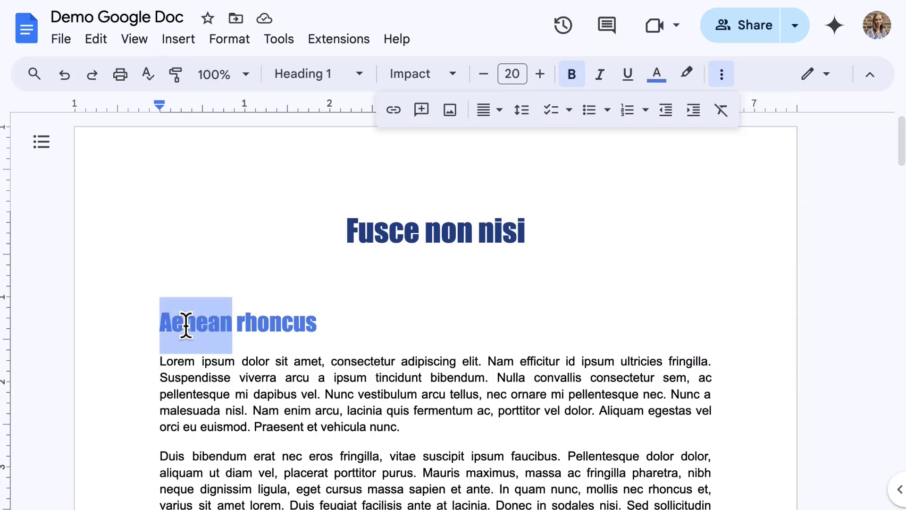
left_click(176, 80)
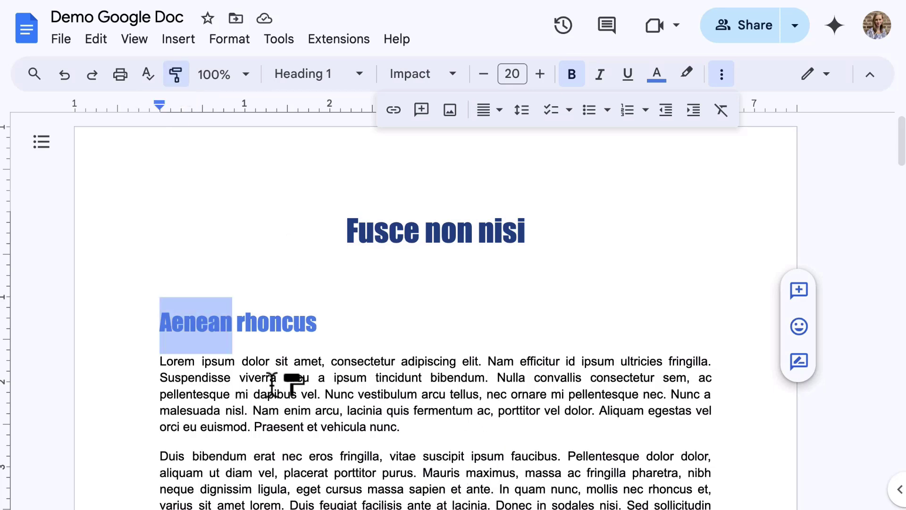
left_click_drag(231, 378, 397, 377)
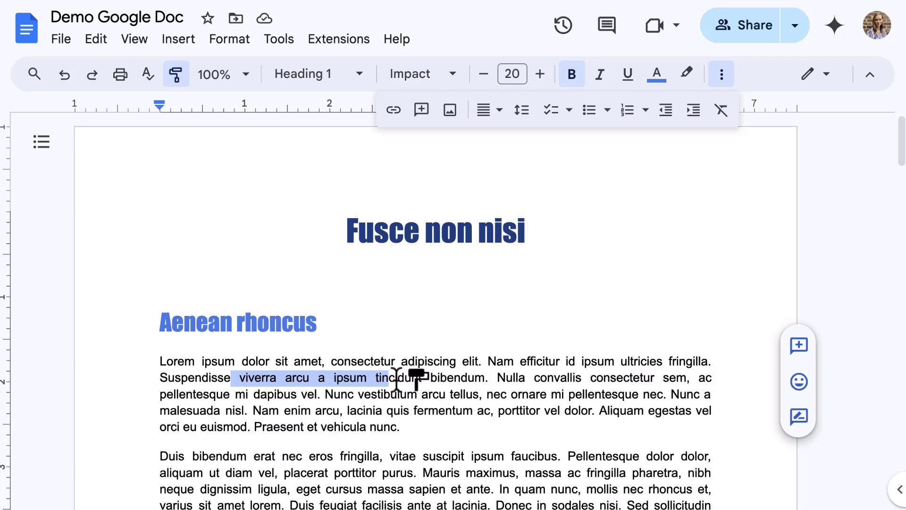
left_click_drag(397, 378, 397, 378)
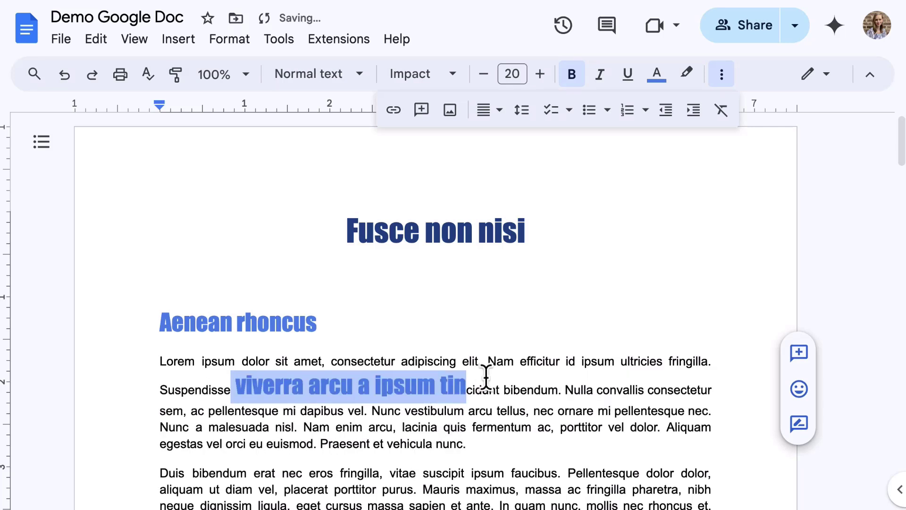
left_click(557, 441)
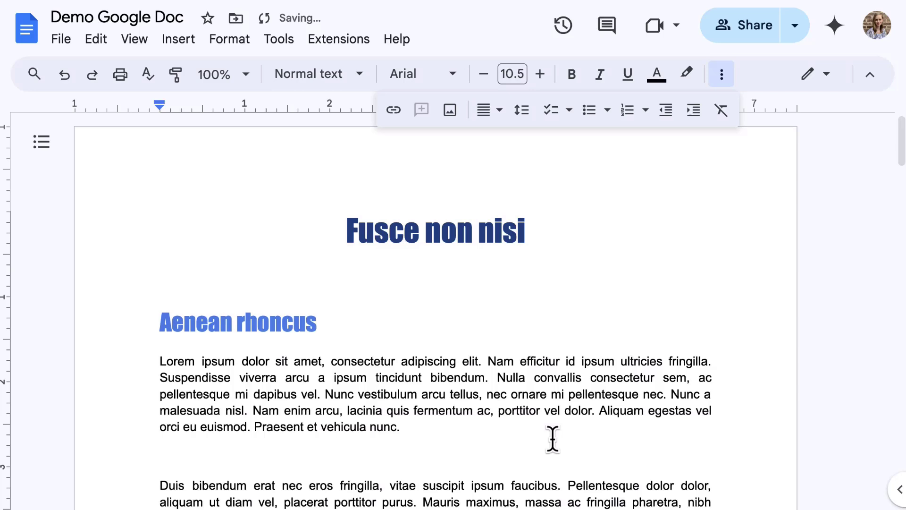
left_click(488, 113)
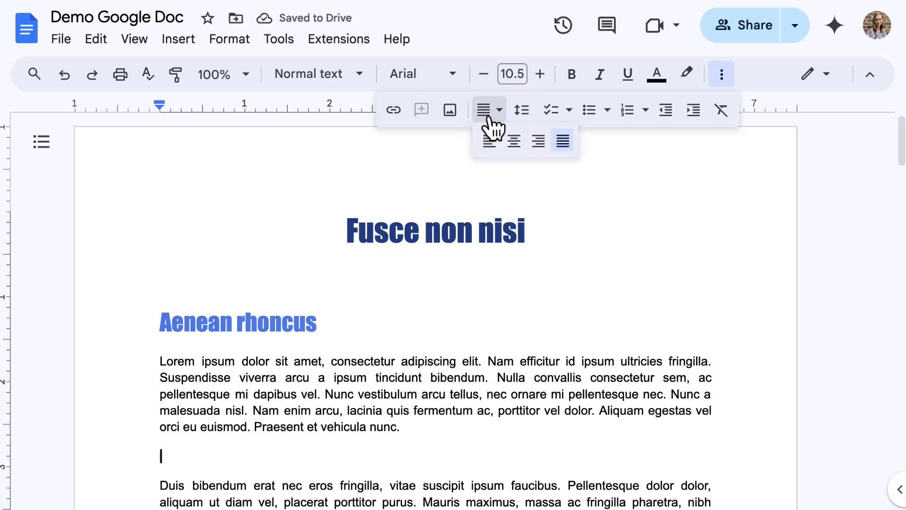
left_click(520, 110)
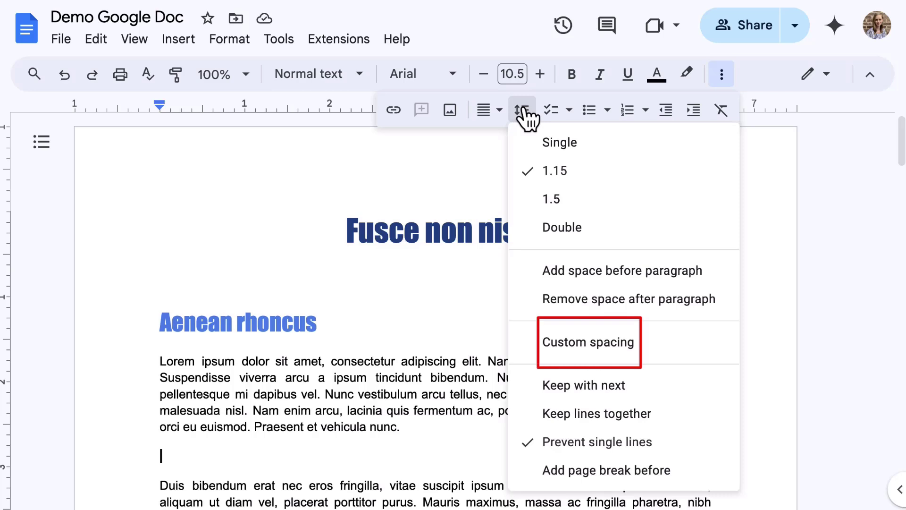
left_click(521, 109)
left_click(608, 110)
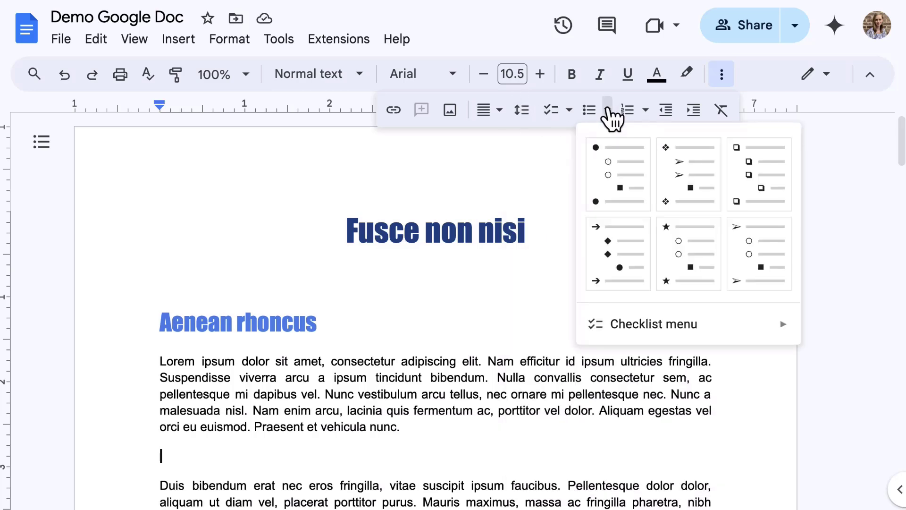
left_click(646, 116)
left_click(646, 113)
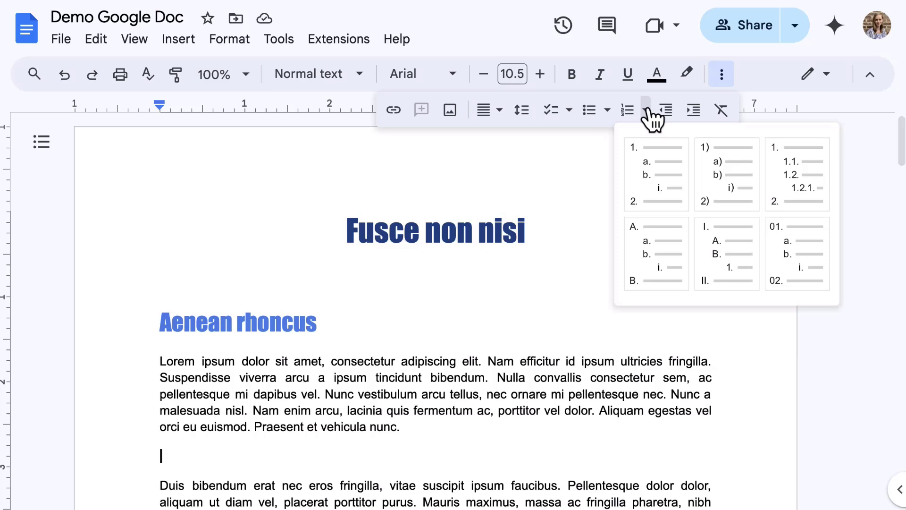
left_click(650, 117)
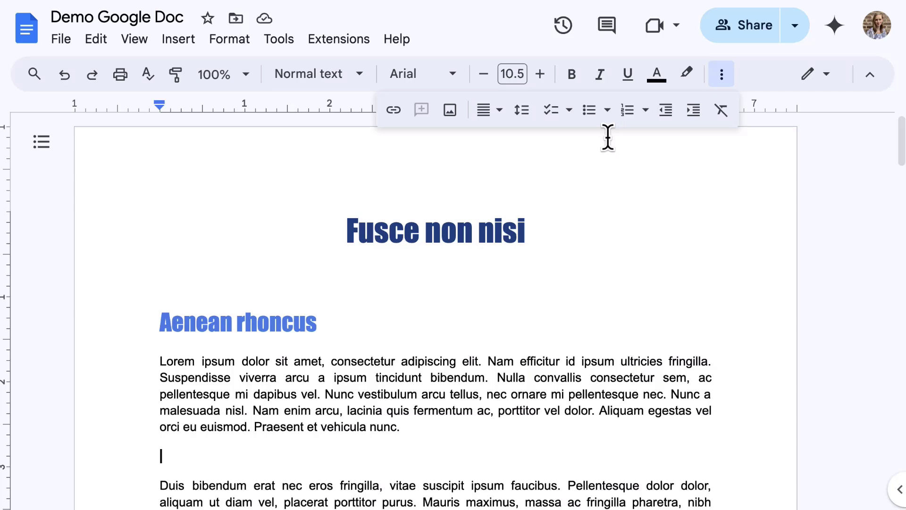
Step: Add a strikethrough-style checklist with items Project 1, Project 2 and Project 3
left_click(569, 115)
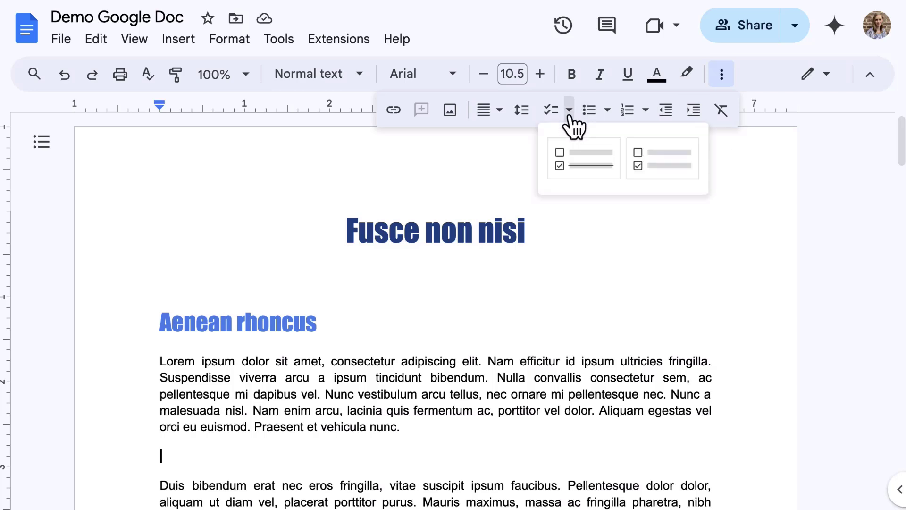
left_click(609, 177)
scroll(118, 405, "down", 4)
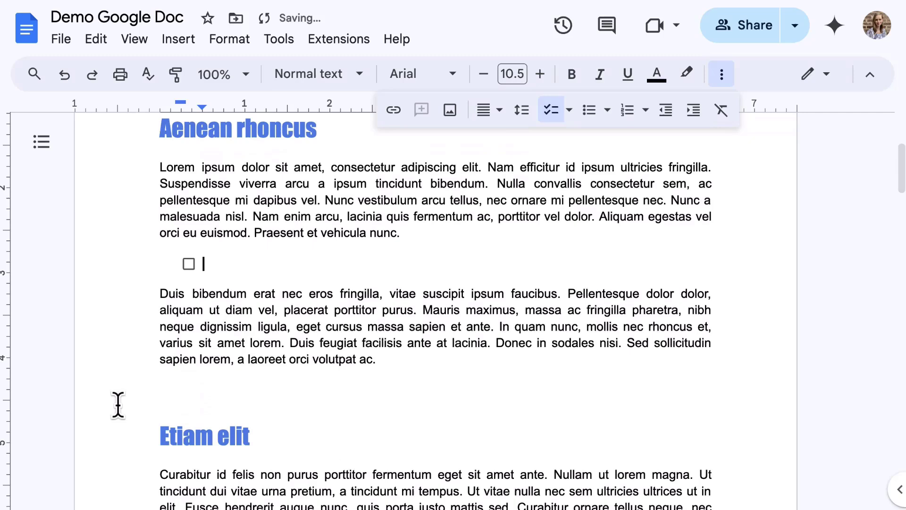
type("Project")
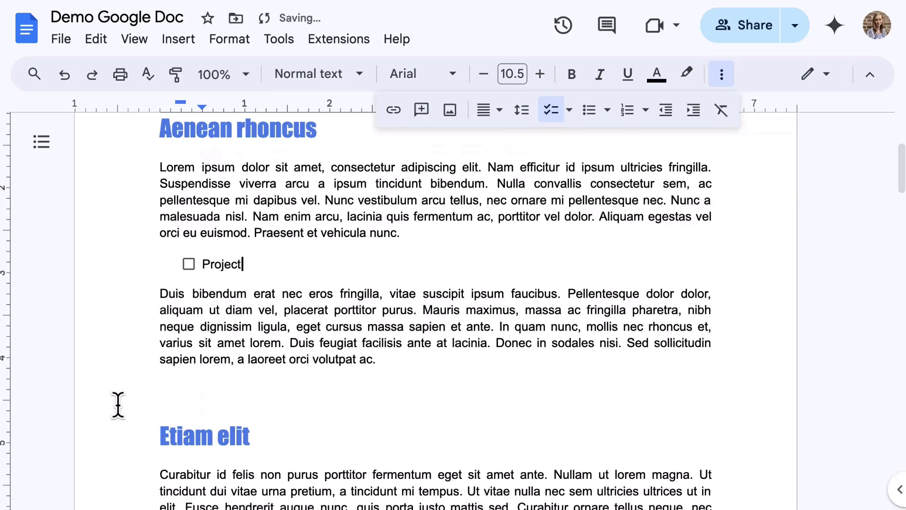
type(" 1")
key("Return")
type("Project 2")
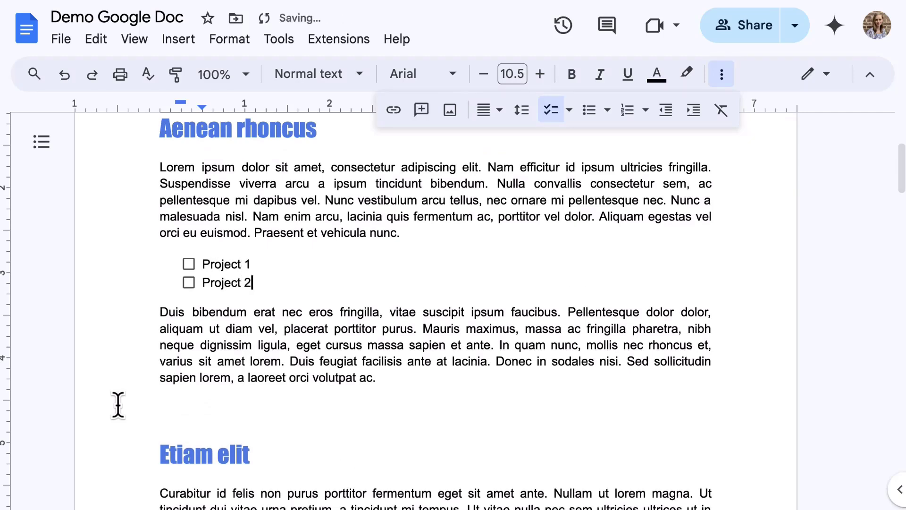
key("Return")
type("Project ")
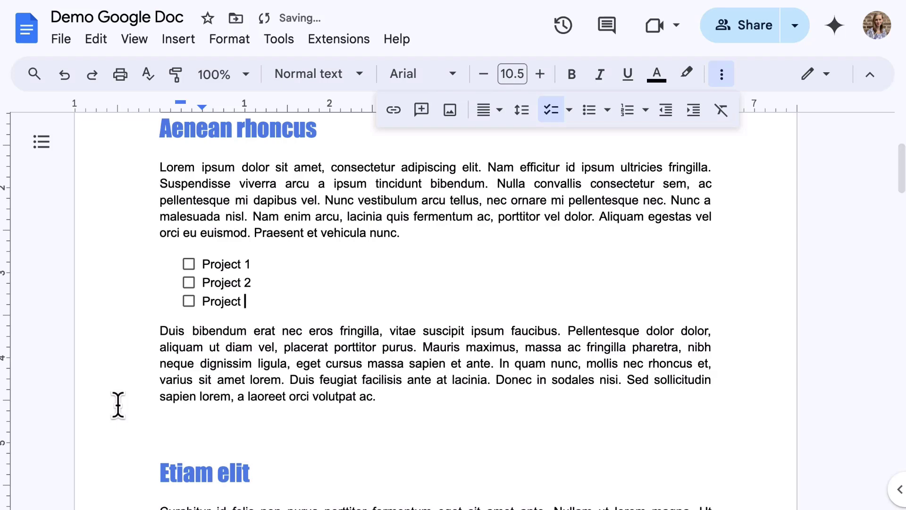
type("3")
Step: Tick off Project 1 and Project 3, leaving Project 2 unchecked
left_click(133, 379)
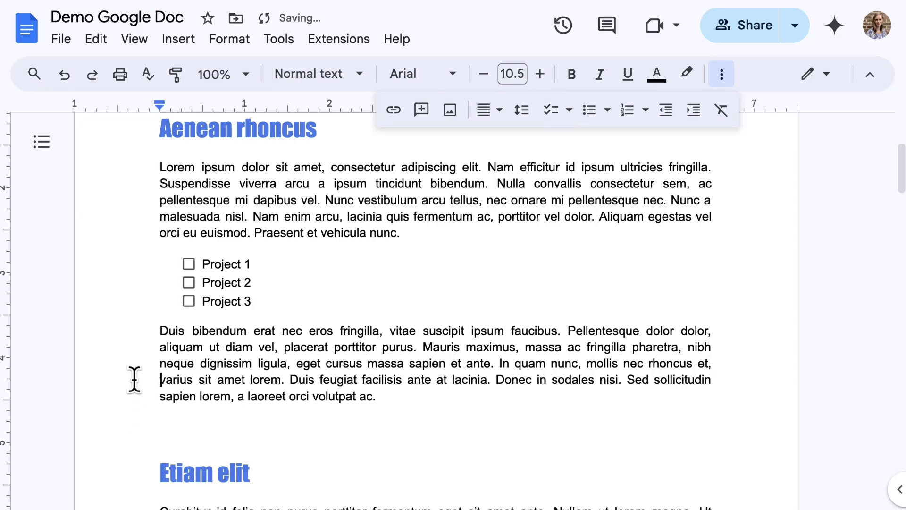
left_click(189, 302)
left_click(188, 283)
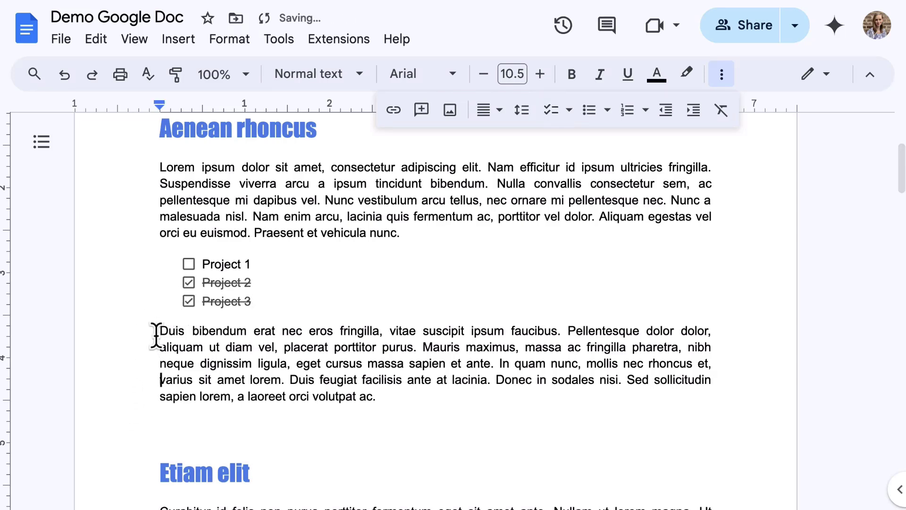
left_click(189, 282)
left_click(188, 264)
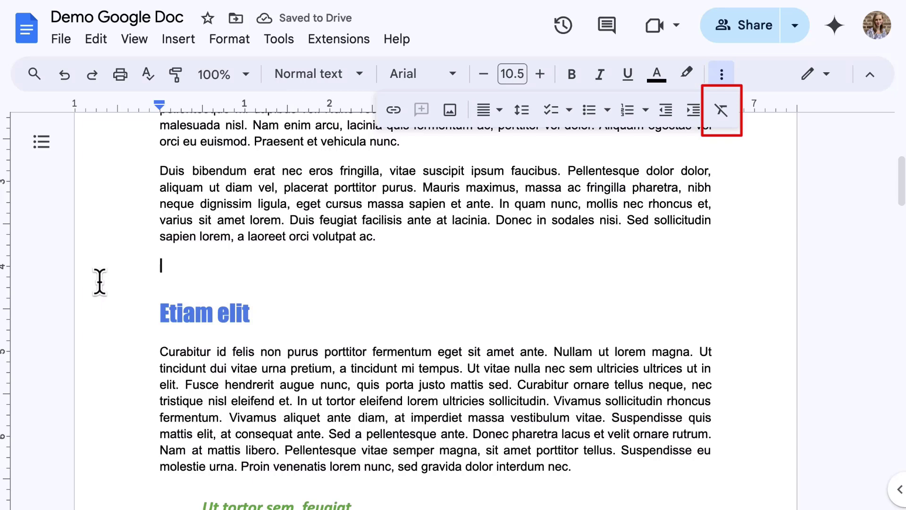
Step: Paste a second 'Duis bibendum' paragraph on the empty line and clear its formatting
type("Duis bibendum erat nec eros fringilla, vitae suscipit ipsum faucibus. Pellentesque dolor dolor, aliquam ut diam vel, placerat porttitor purus. Mauris maximus, massa ac fringilla pharetra, nibh neque dignissim ligula, eget cursus massa sapien et ante. In quam nunc, mollis nec rhoncus et, varius sit amet lorem. Duis feugiat facilisis ante at lacinia. Donec in sodales nisi. Sed sollicitudin sapien lorem, a laoreet orci volutpat ac.")
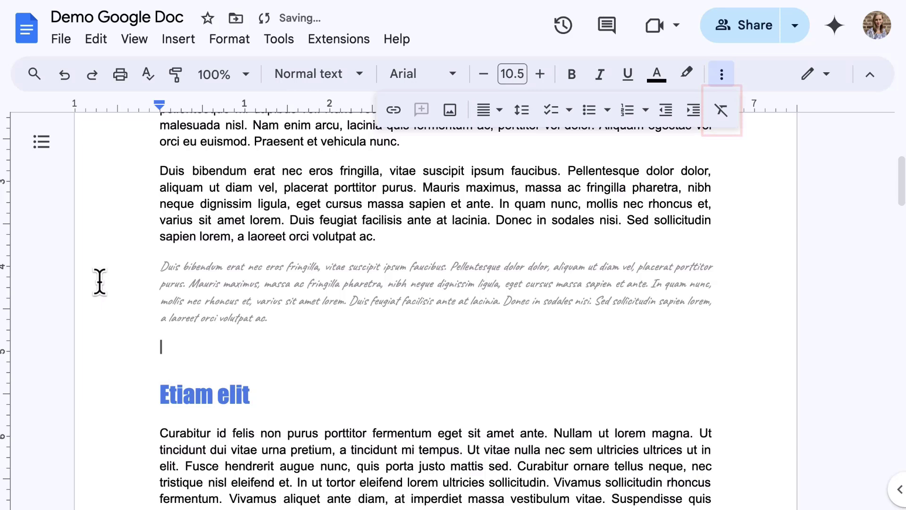
left_click_drag(273, 323, 112, 264)
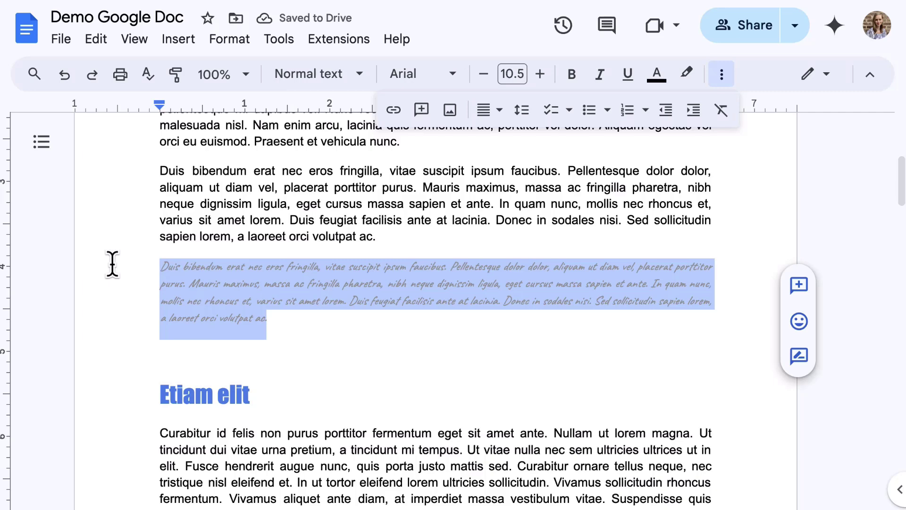
left_click(720, 111)
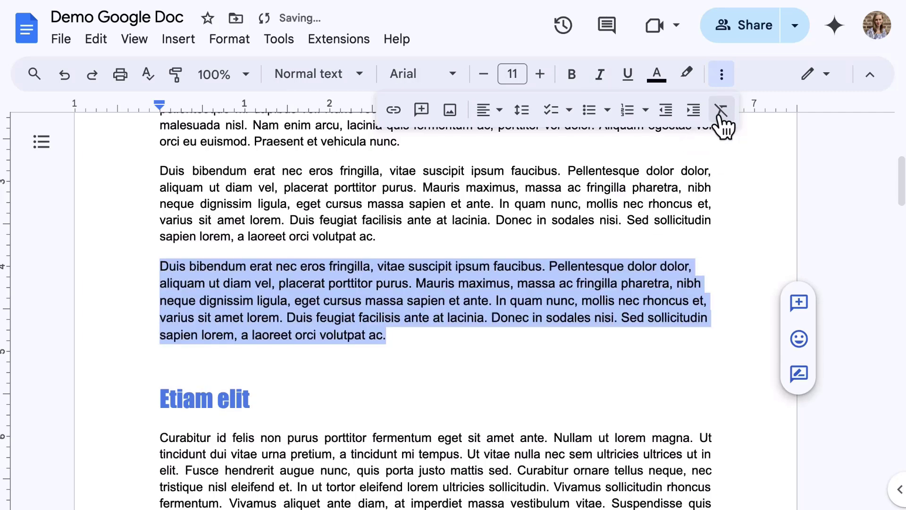
left_click(722, 491)
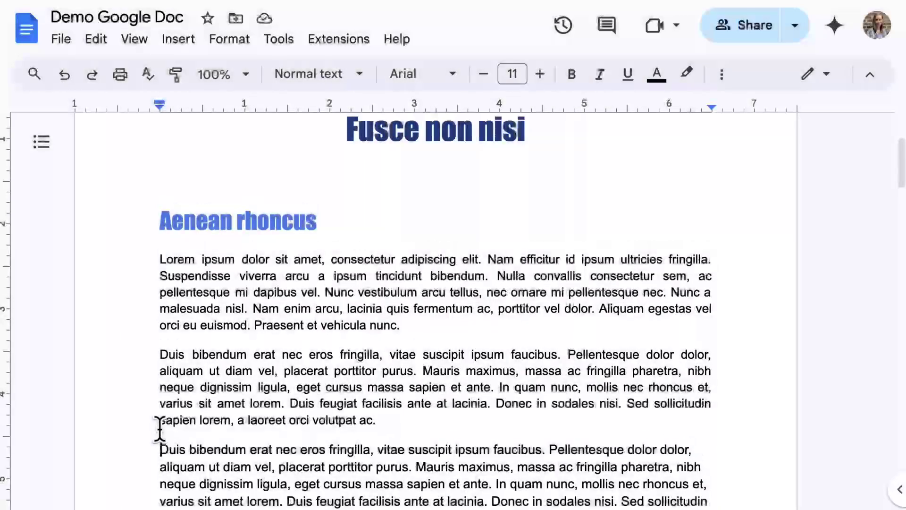
Step: Scroll back up to the top of the document
scroll(160, 428, "up", 4)
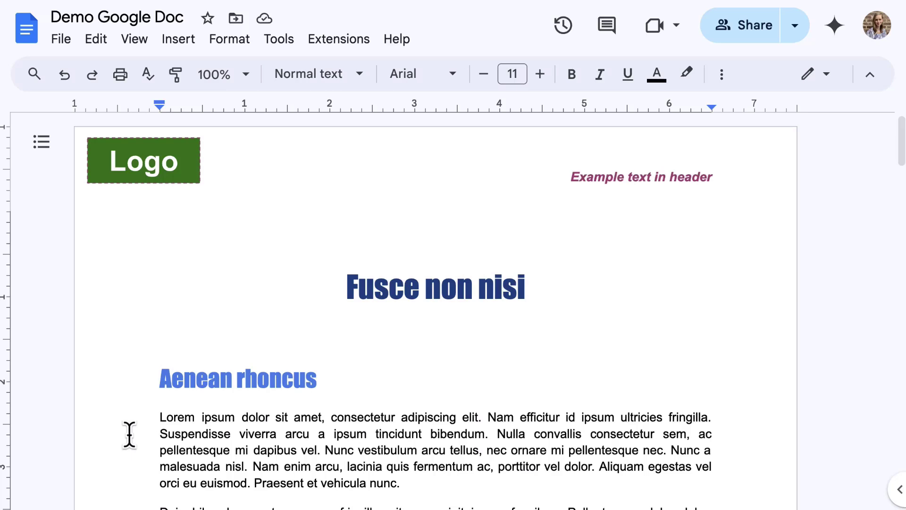
Step: Open the page header for editing from Insert > Headers & footers
left_click(173, 42)
mouse_move(352, 287)
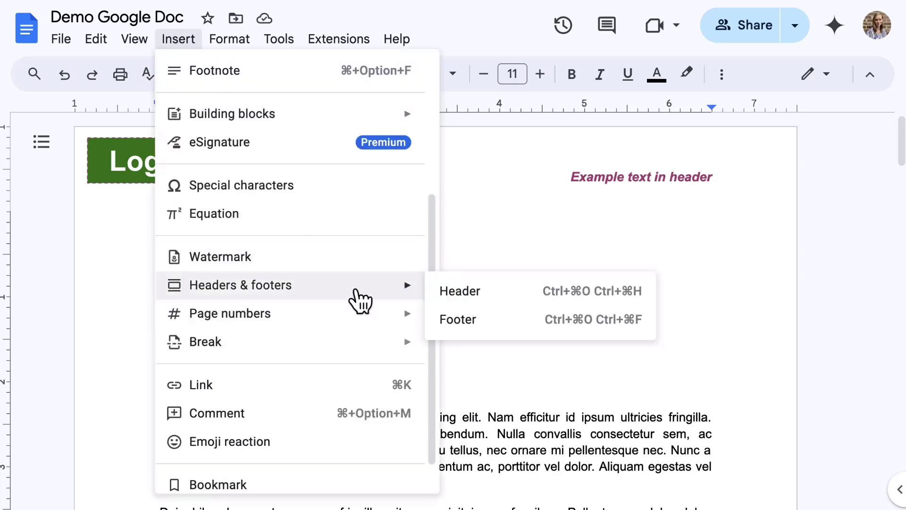
left_click(511, 292)
left_click(148, 466)
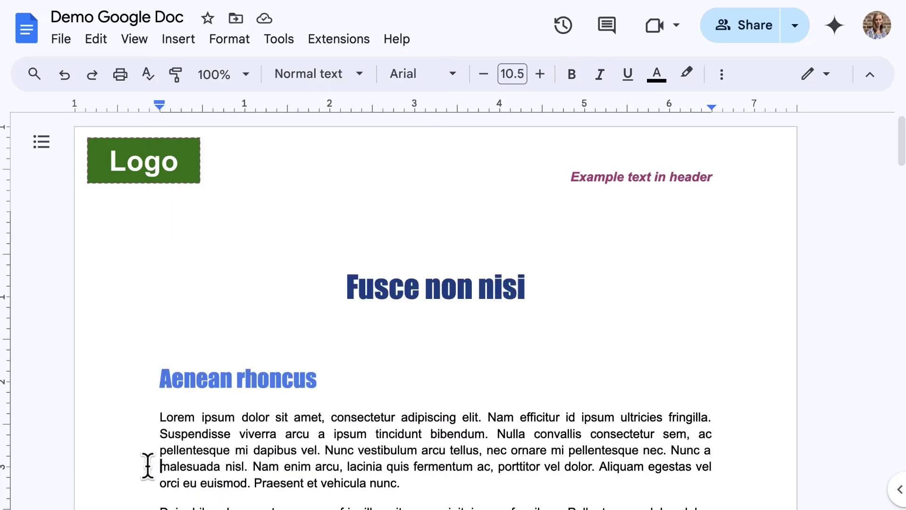
double_click(354, 147)
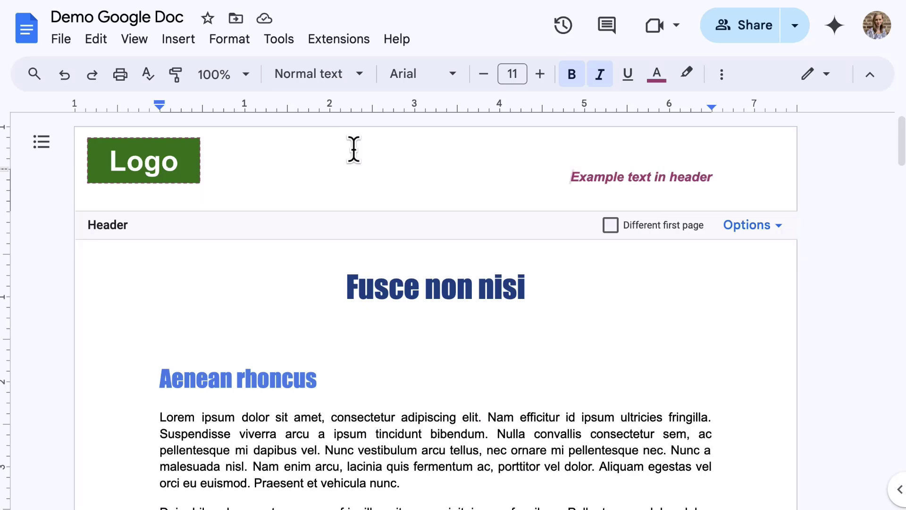
Step: Move into the page-one footer and leave Different first page unchecked
left_click(768, 238)
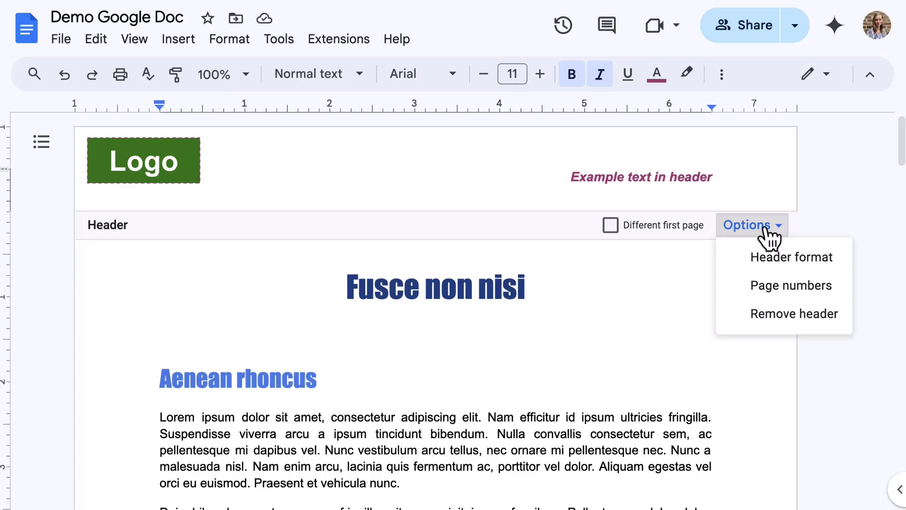
scroll(764, 239, "down", 15)
left_click(586, 243)
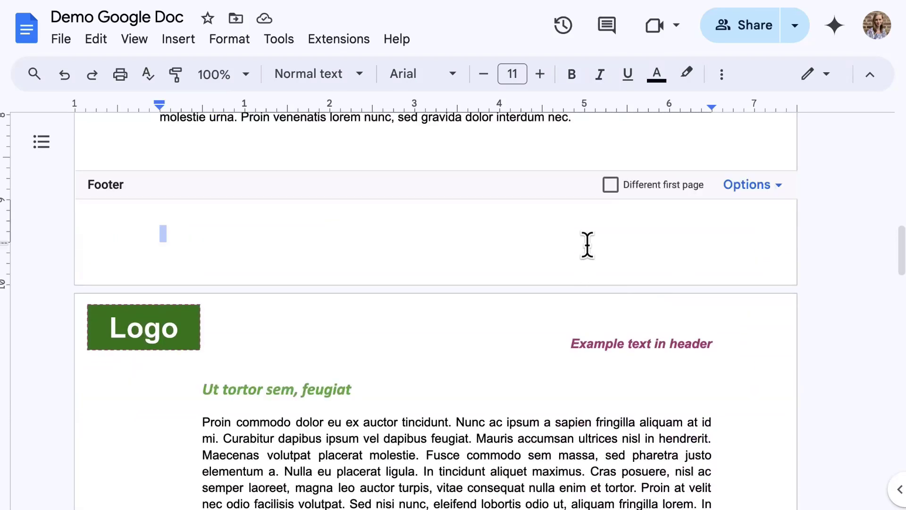
left_click(765, 186)
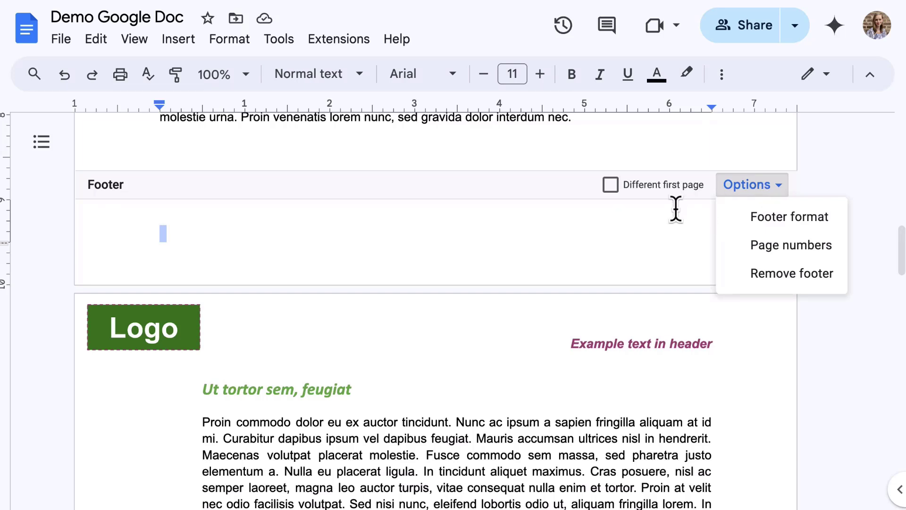
left_click(584, 248)
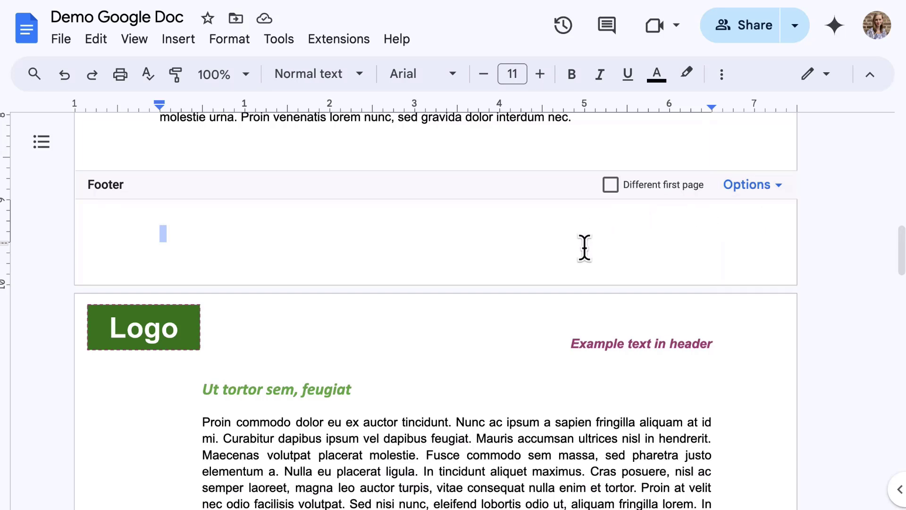
left_click(611, 185)
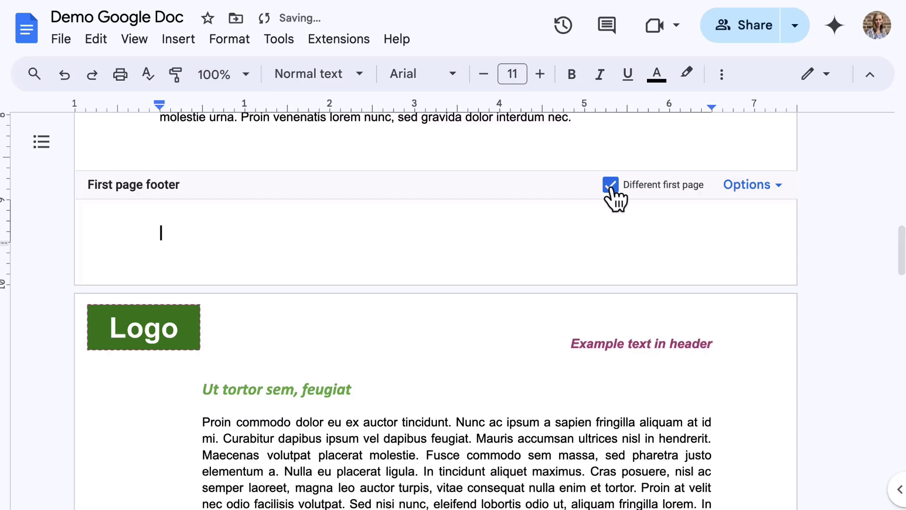
left_click(610, 185)
left_click(610, 184)
left_click(610, 185)
Step: Type 'Add text and images here' into the footer
type("Add te")
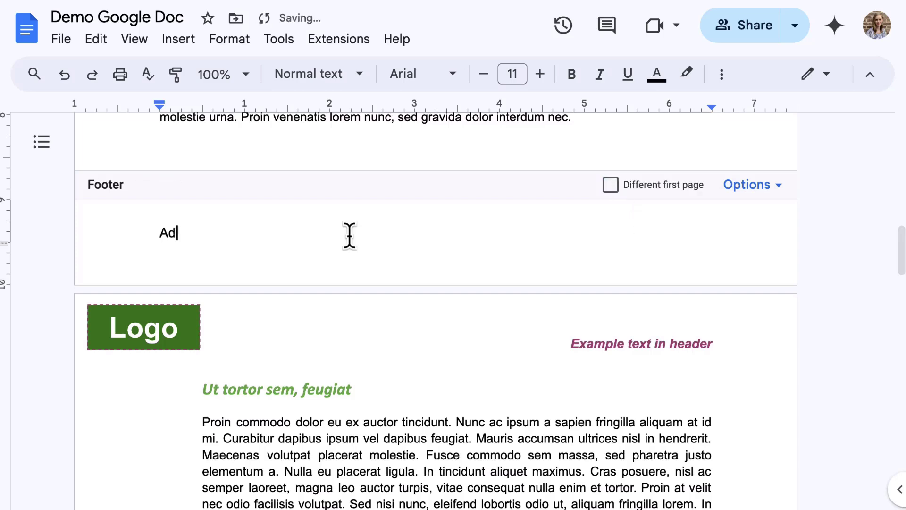
type("xt and")
key("BackSpace")
type("nd images here")
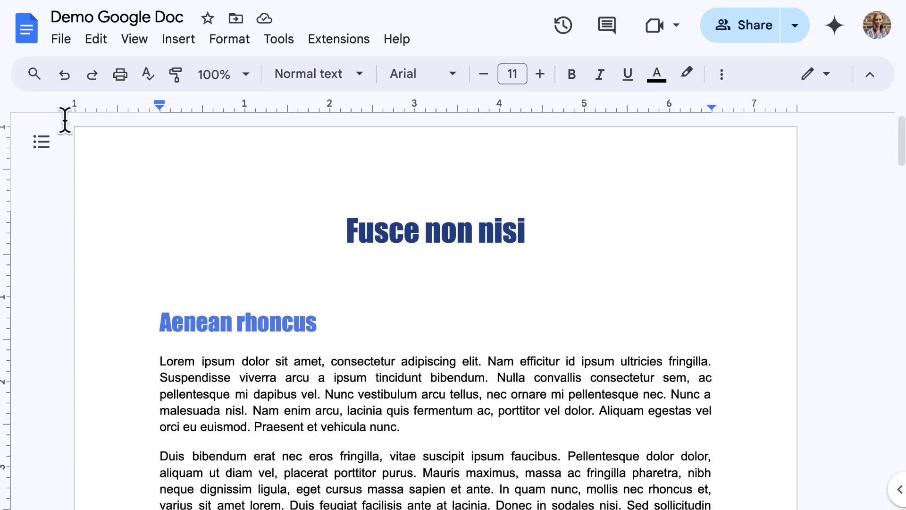
Step: In Find and replace, search for 'Lorem' with 'ipsum' as the replacement
left_click(98, 41)
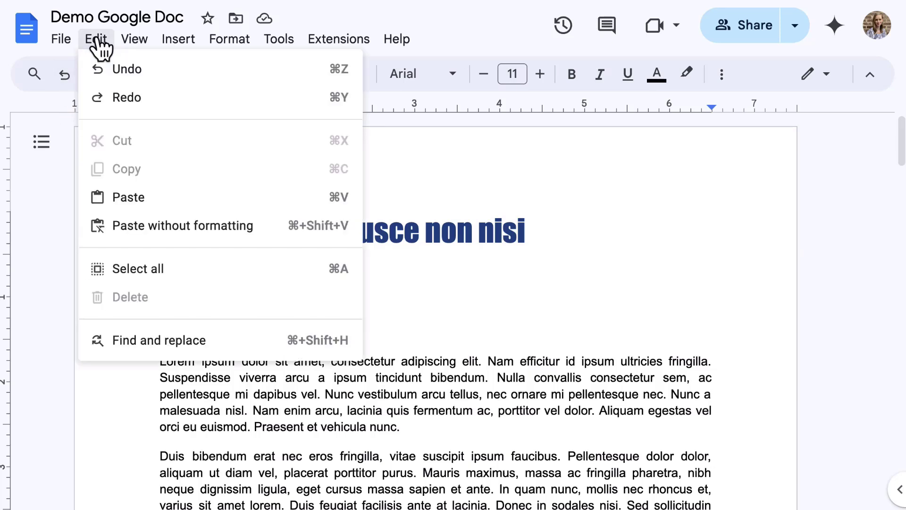
left_click(168, 343)
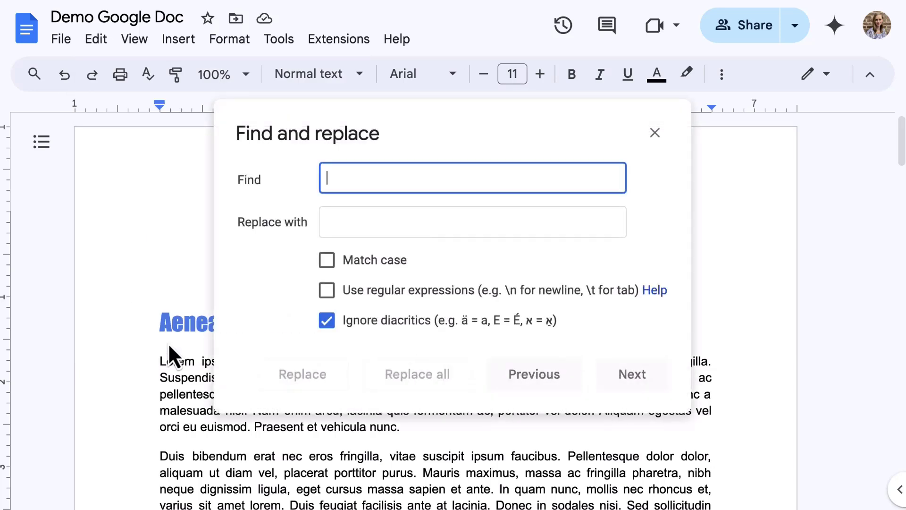
type("Lorem")
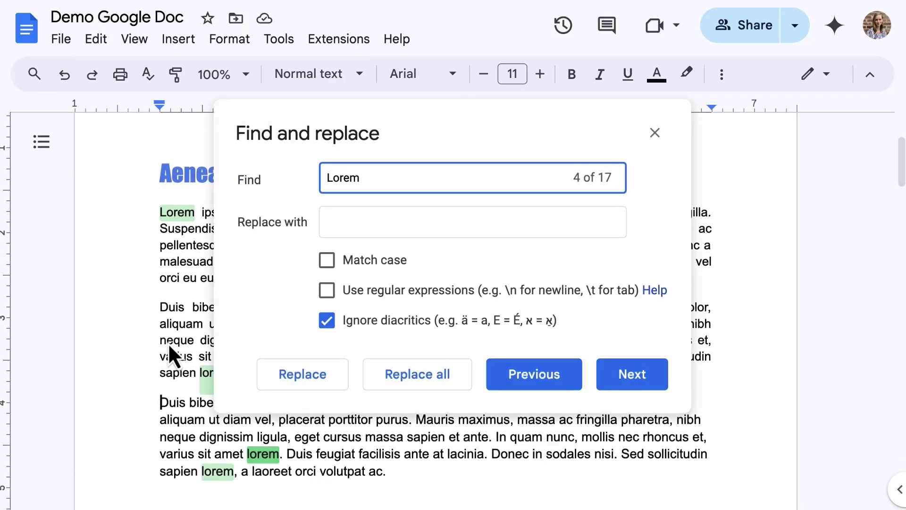
left_click(346, 221)
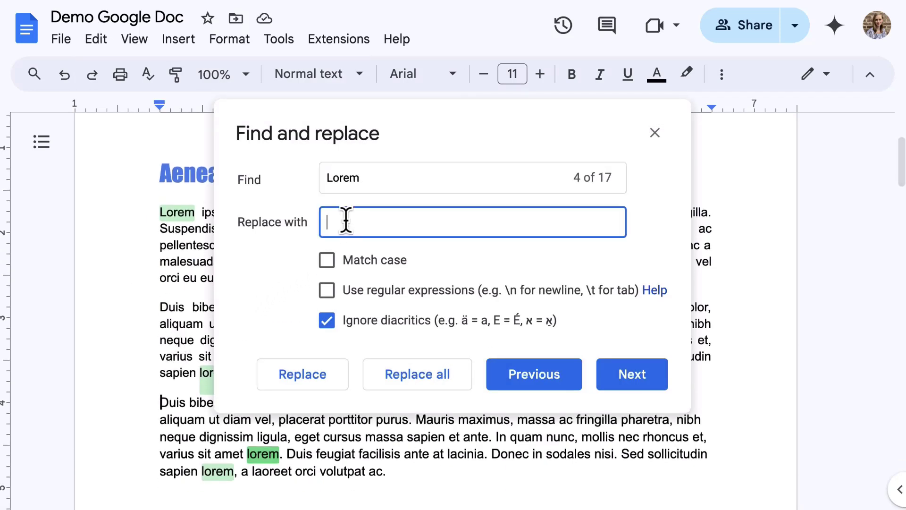
type("ipsum")
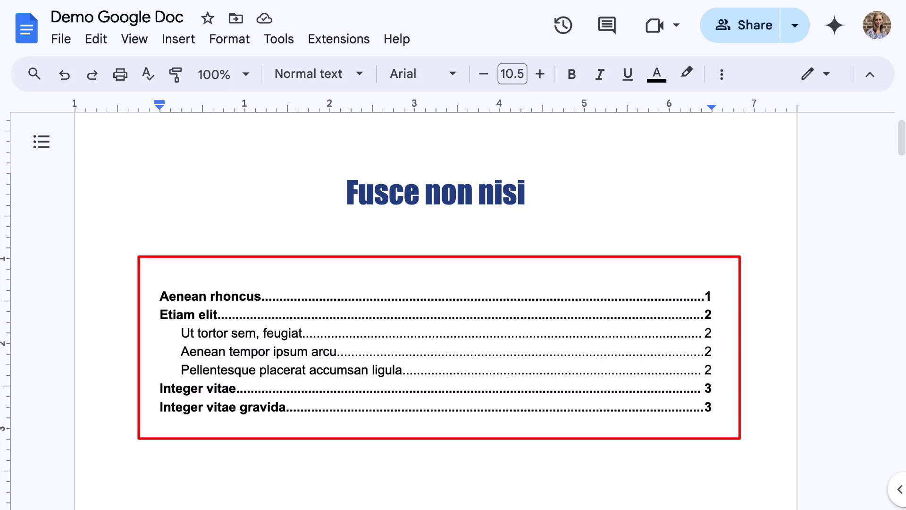
Step: Delete the dotted table of contents below 'Fusce non nisi'
key("Delete")
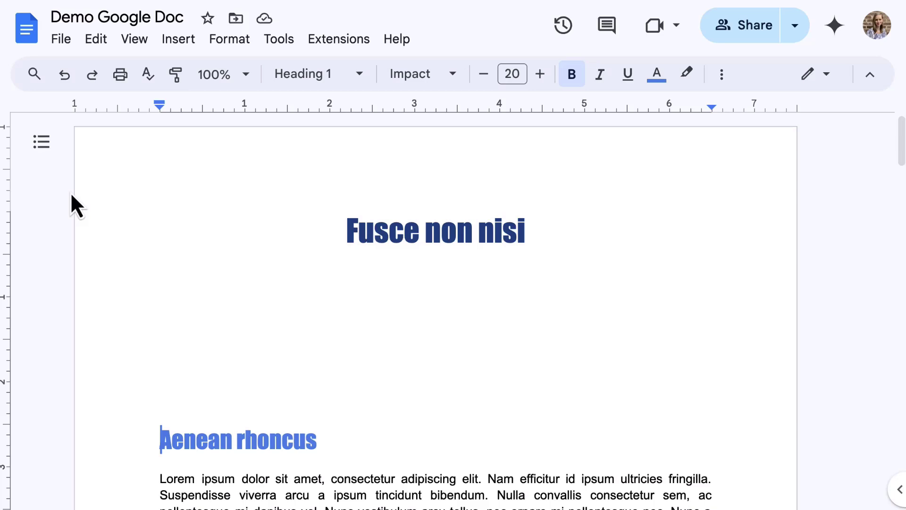
Step: Insert a plain-text table of contents with page numbers on the empty line under 'Fusce non nisi'
left_click(42, 141)
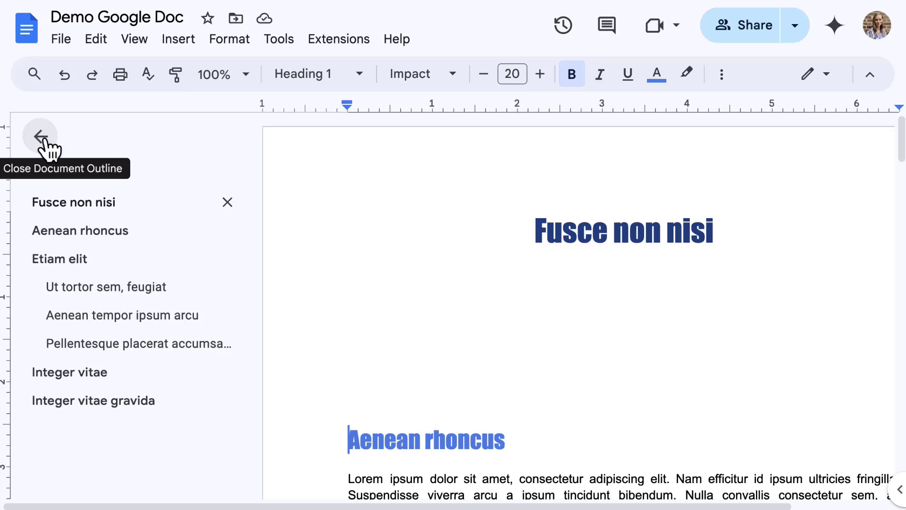
left_click(44, 141)
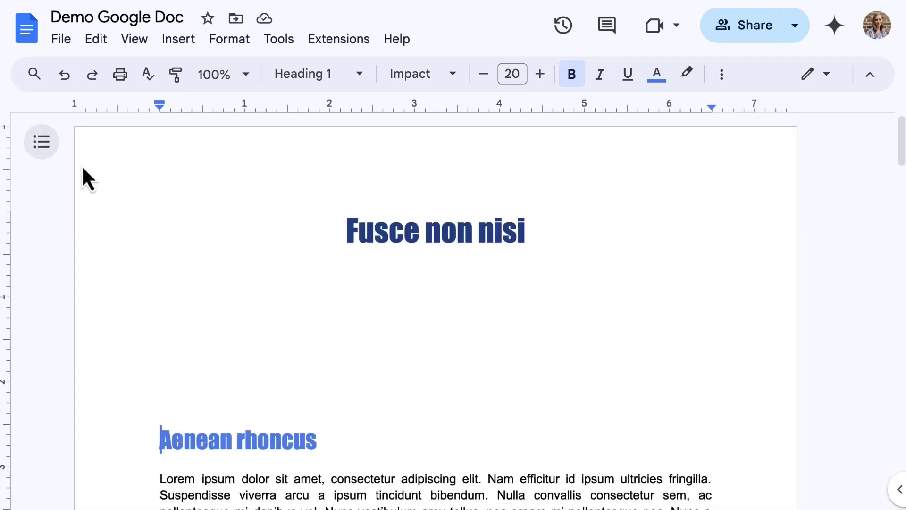
left_click(162, 297)
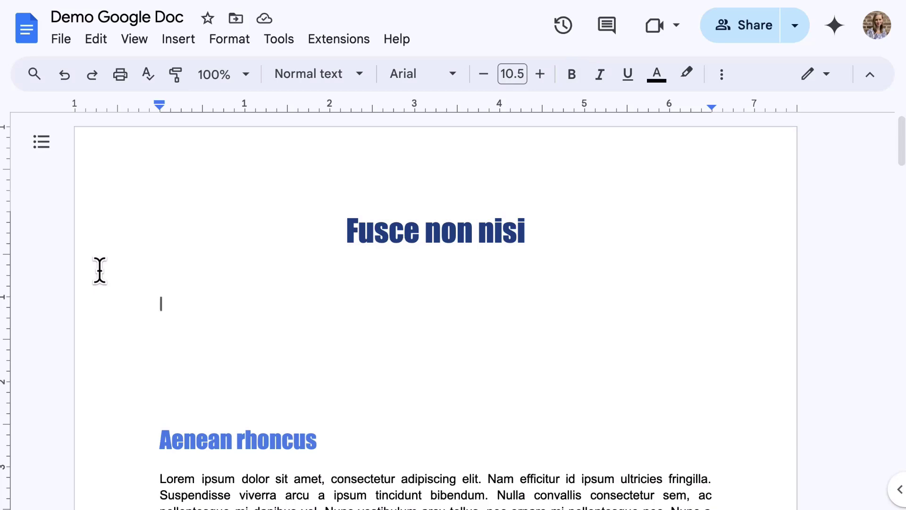
left_click(178, 40)
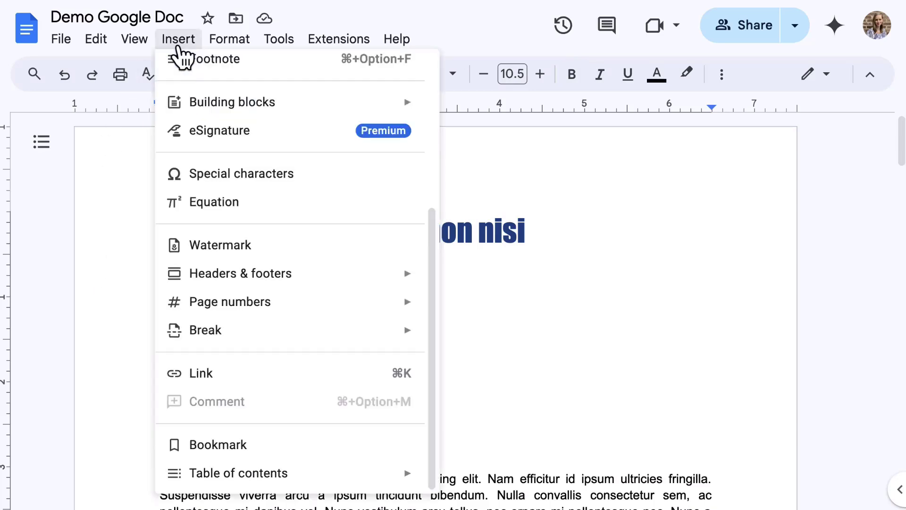
mouse_move(392, 474)
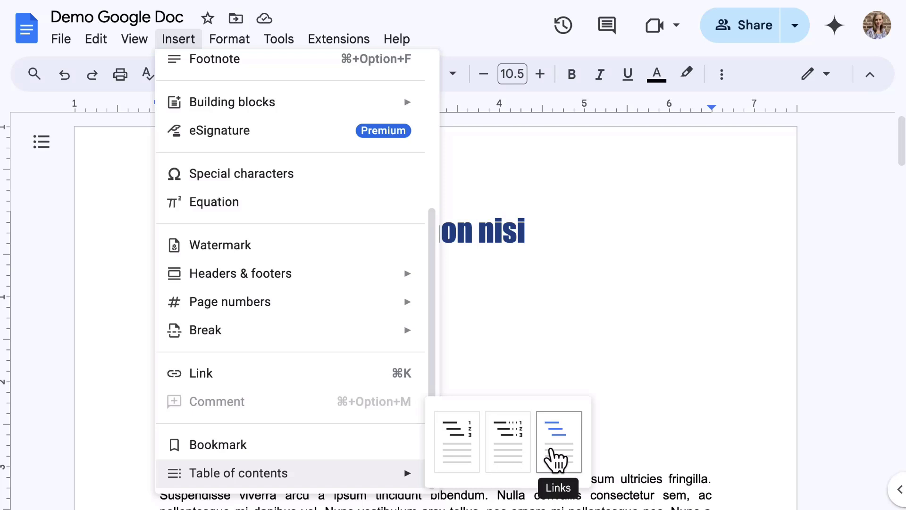
left_click(461, 448)
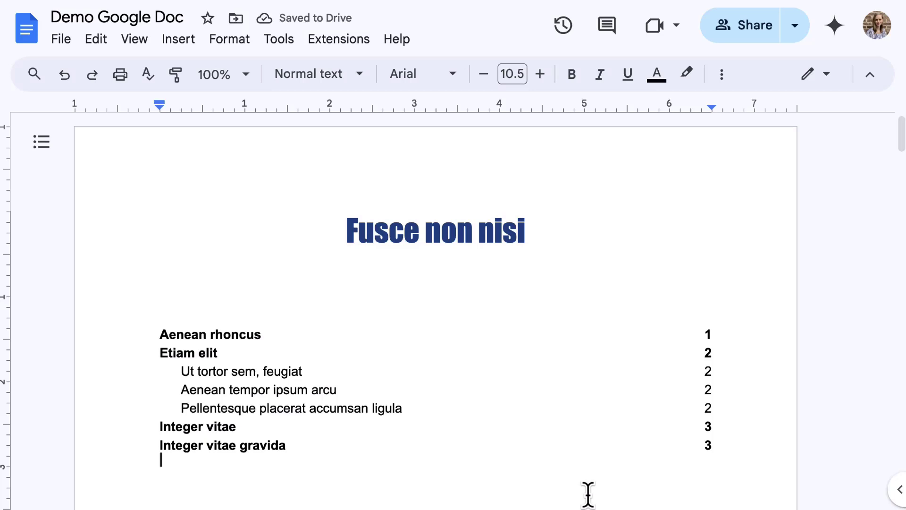
Step: Open the table of contents' More options sidebar from its three-dot menu
left_click(205, 370)
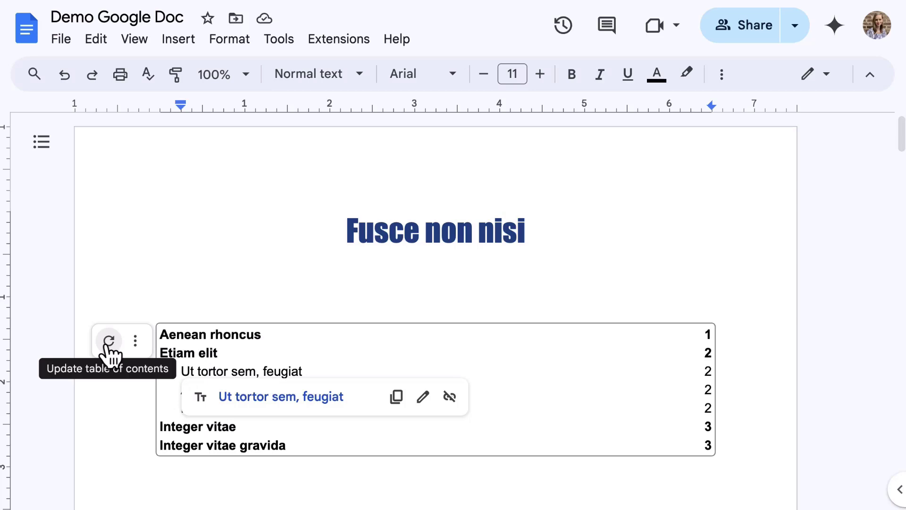
left_click(135, 340)
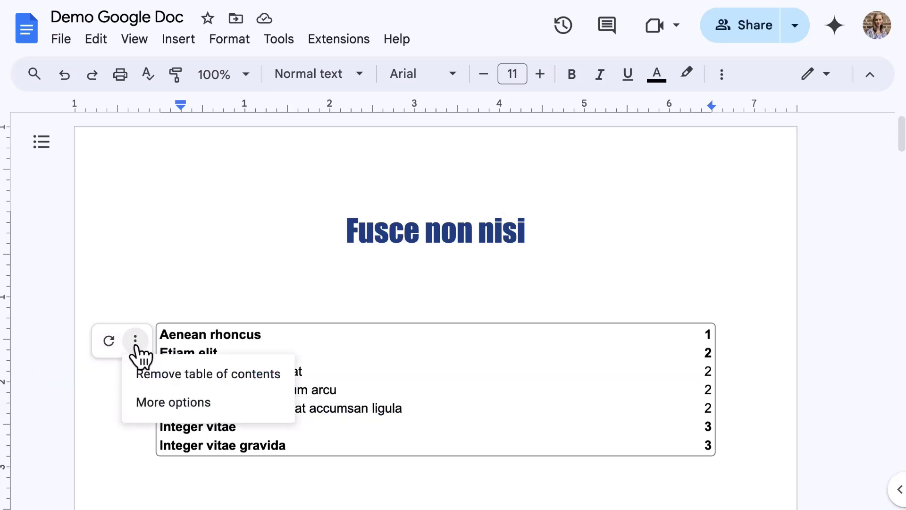
left_click(174, 402)
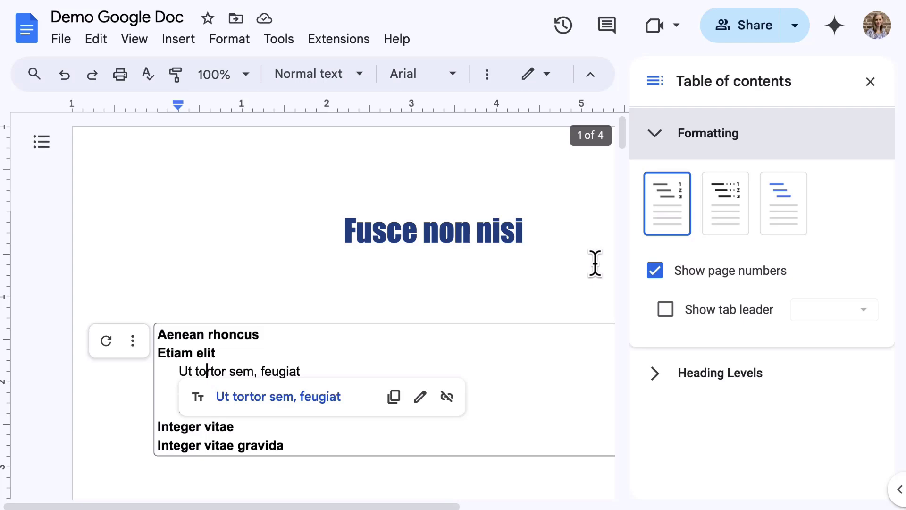
Step: Switch the table of contents to the blue-links style, with page numbers and dotted tab leaders
left_click(729, 224)
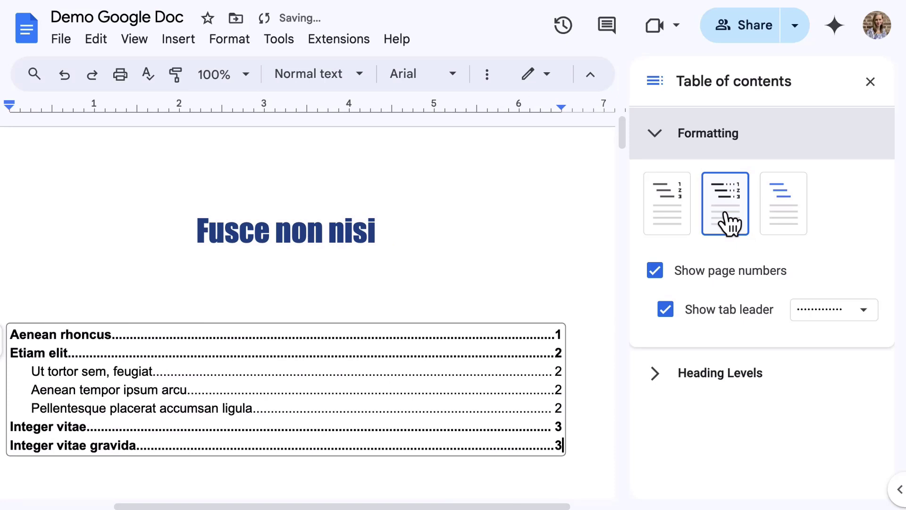
left_click(783, 223)
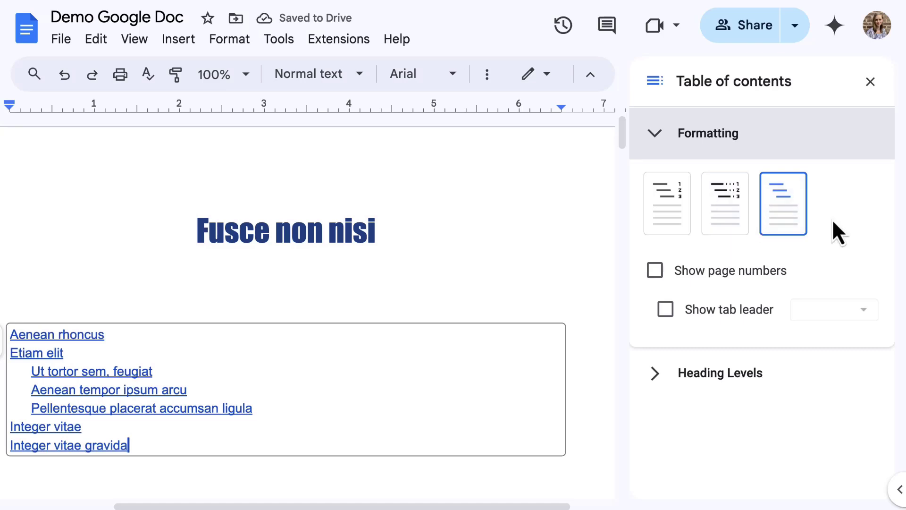
left_click(721, 278)
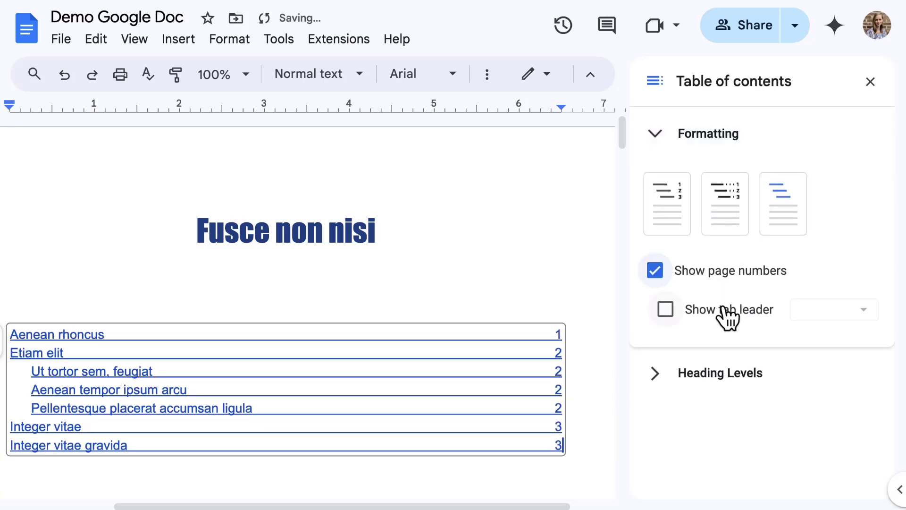
left_click(723, 309)
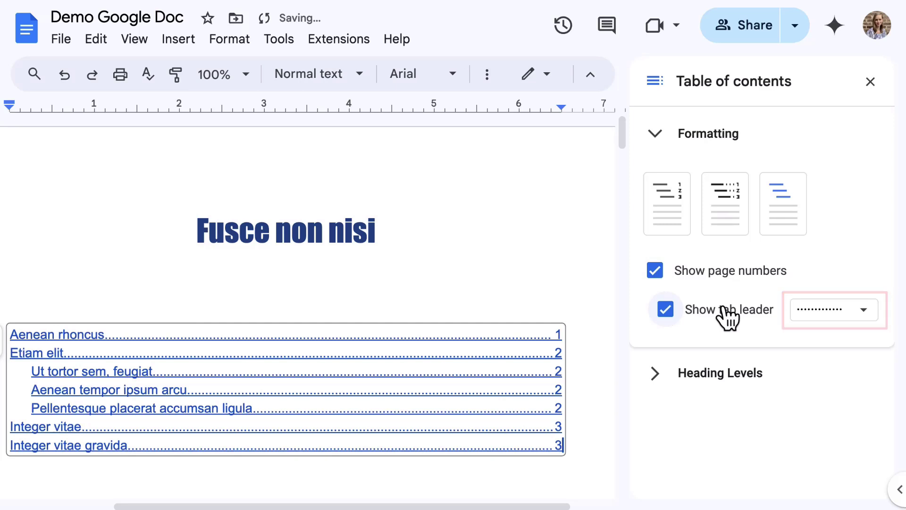
Step: Keep Heading 2 included alongside Heading 1 in the table of contents levels
left_click(731, 387)
scroll(732, 389, "down", 3)
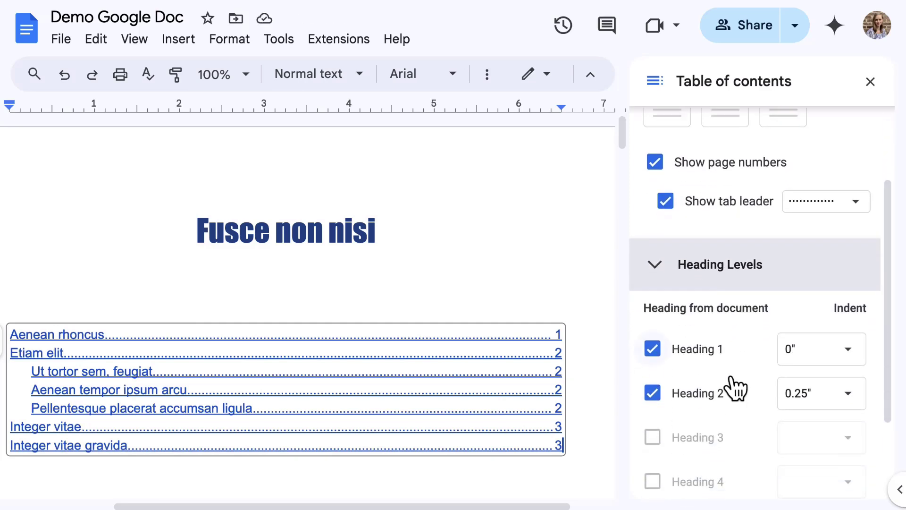
left_click(653, 362)
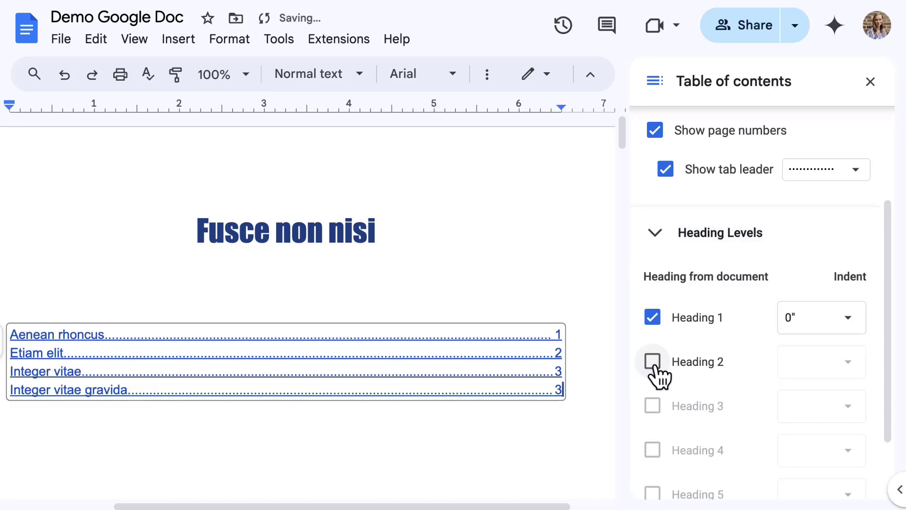
left_click(654, 363)
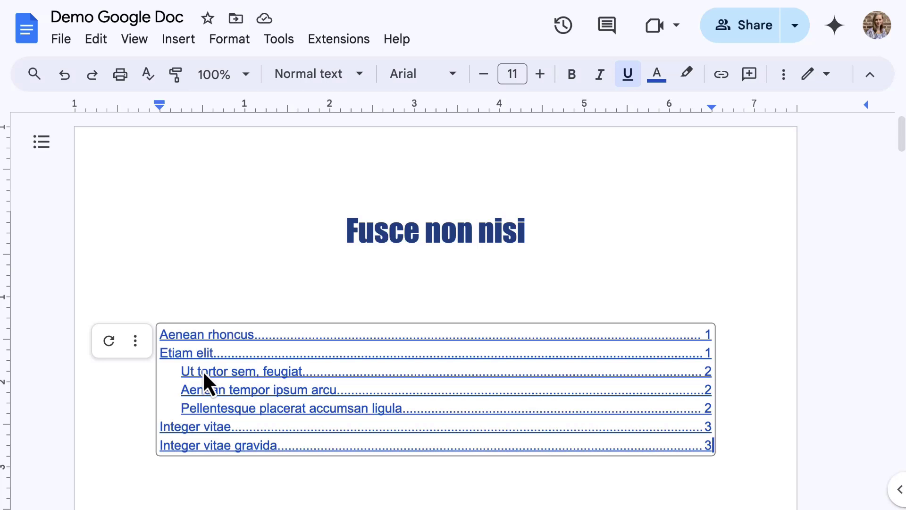
Step: Copy the link of the 'Ut tortor sem, feugiat' table of contents entry
left_click(202, 372)
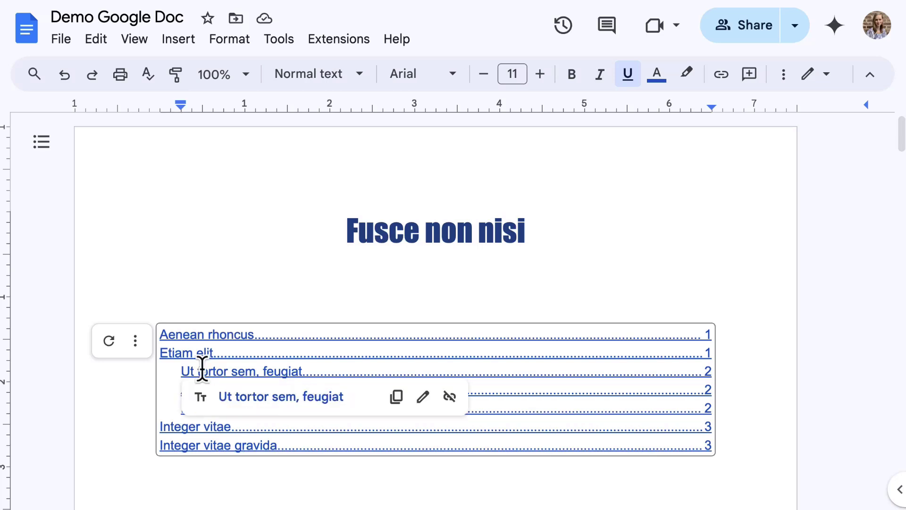
left_click(397, 397)
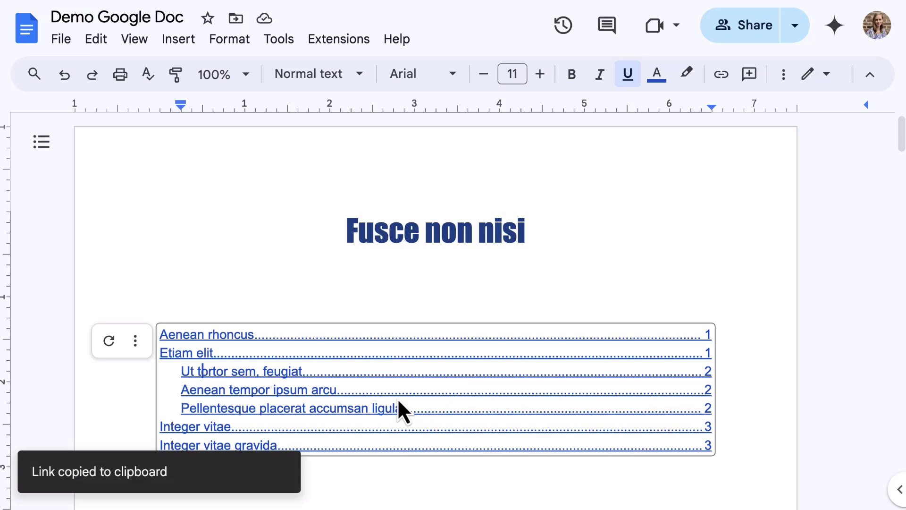